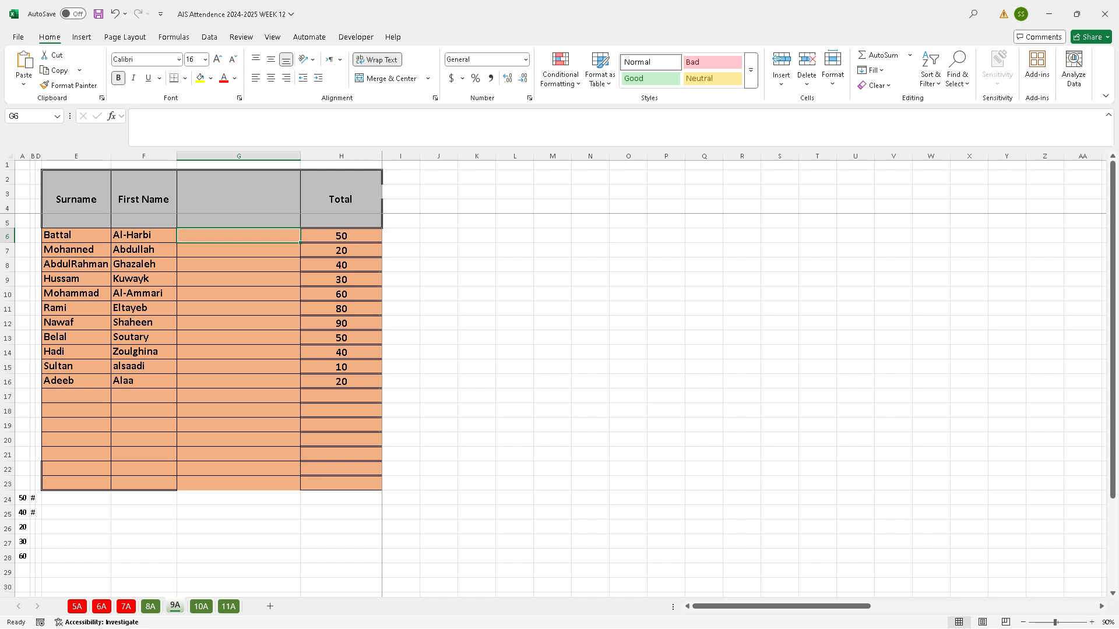
Enter the first student's surname and first name together in G6 and Flash Fill the pattern down column G
{"action": "type", "text": "Batt"}
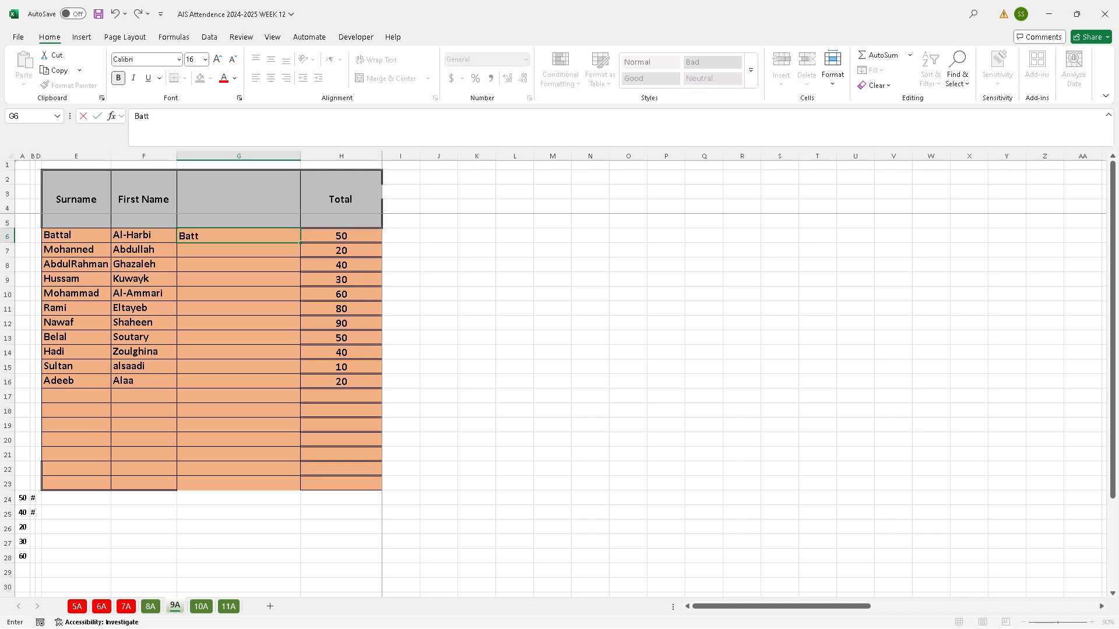
{"action": "type", "text": "al Al-Harbi"}
{"action": "key", "text": "Return"}
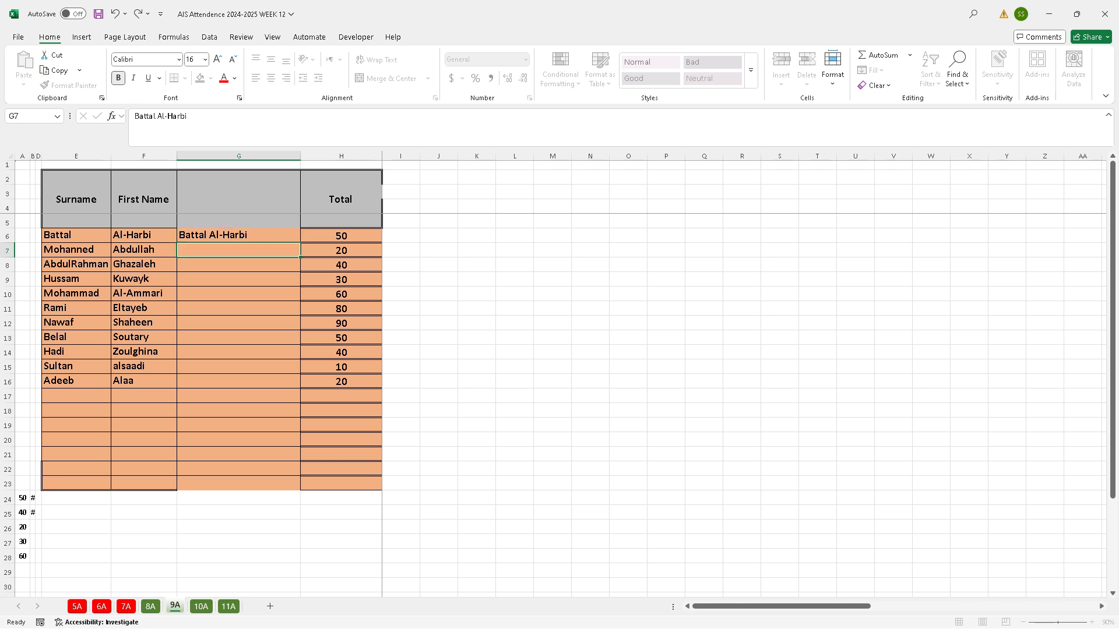
{"action": "left_click", "coordinate": [239, 235]}
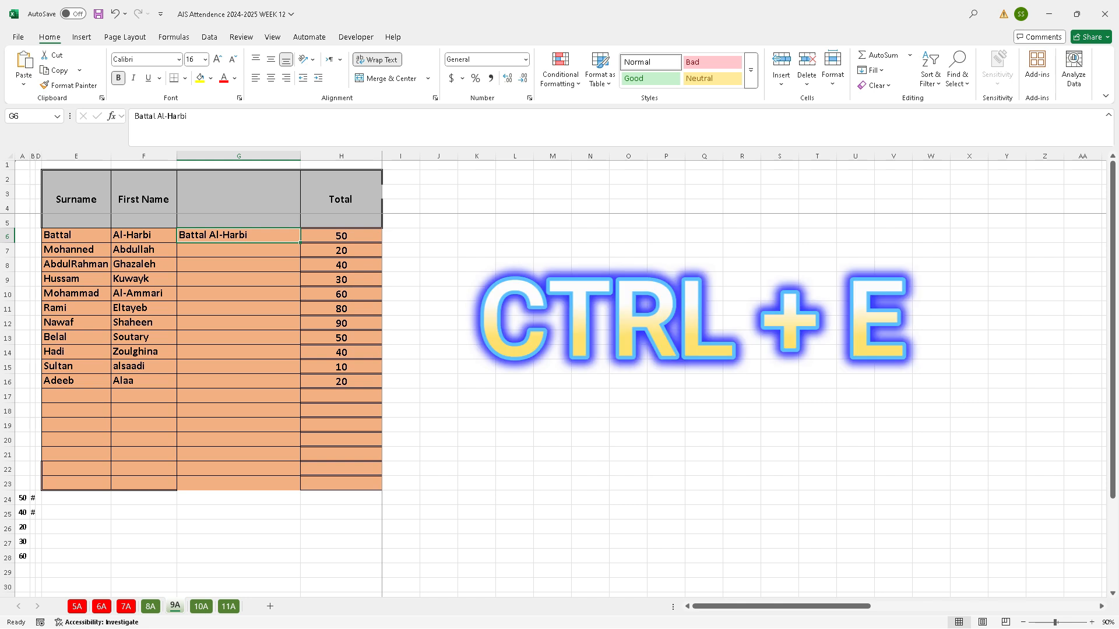
{"action": "key", "text": "ctrl+e"}
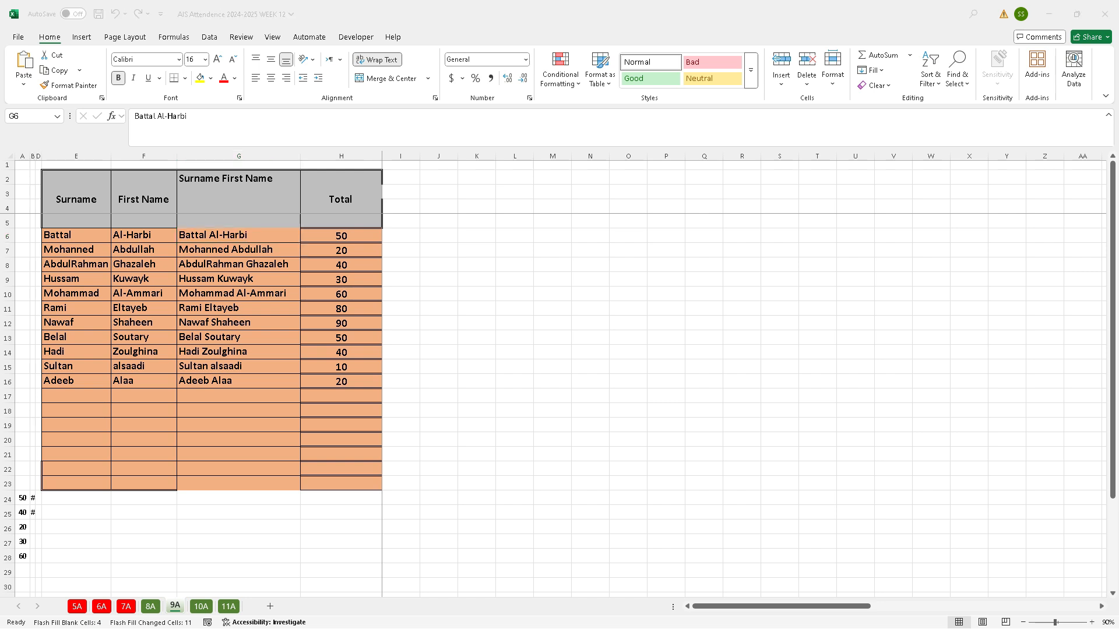
{"action": "key", "text": "alt+Tab"}
{"action": "left_click", "coordinate": [182, 72]}
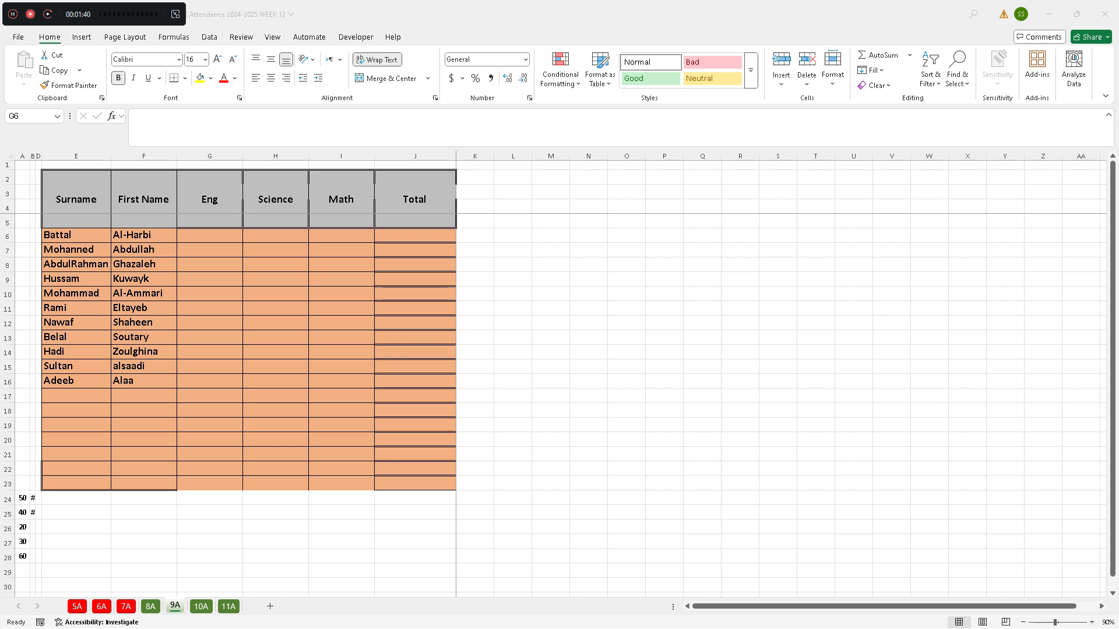
{"action": "left_click", "coordinate": [210, 235]}
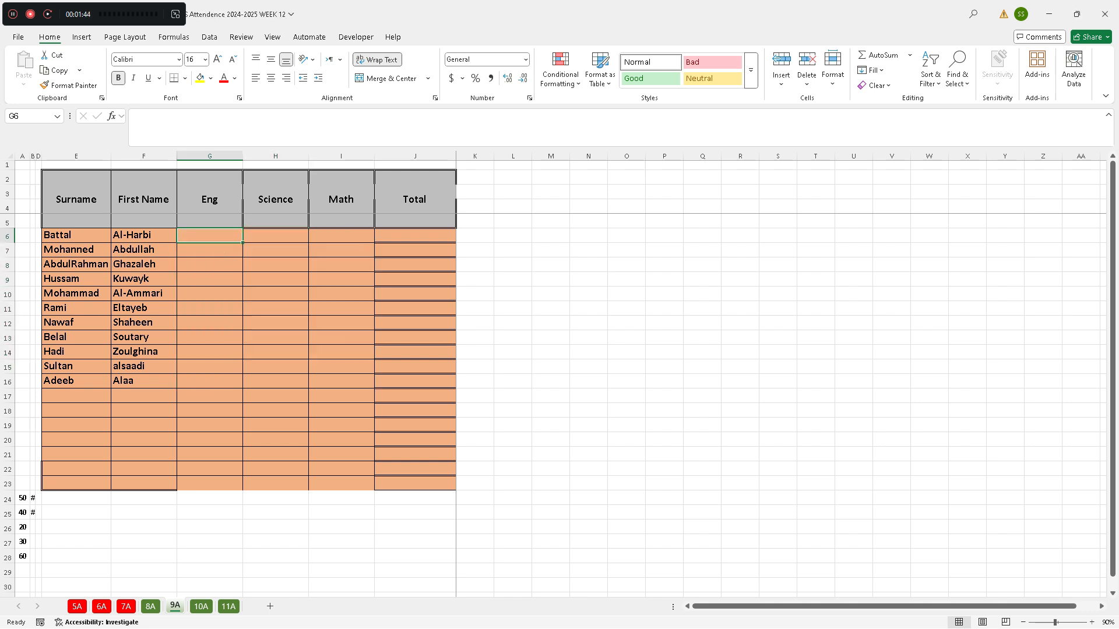
{"action": "type", "text": "50"}
{"action": "key", "text": "Return"}
{"action": "type", "text": "20"}
{"action": "key", "text": "Return"}
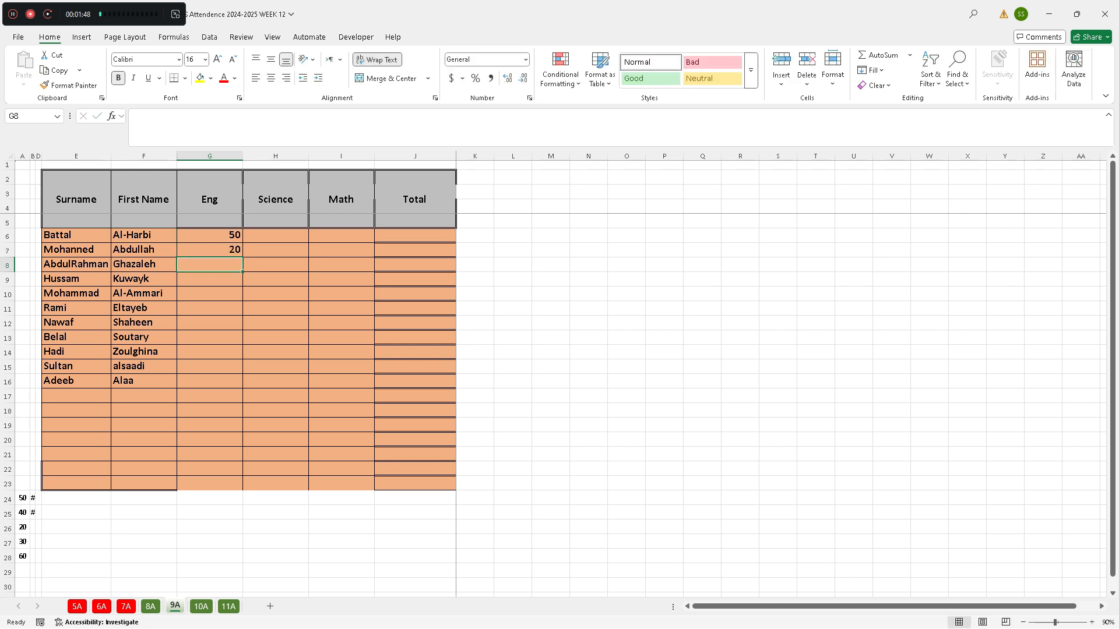
{"action": "key", "text": "ctrl+z"}
{"action": "key", "text": "ctrl+z"}
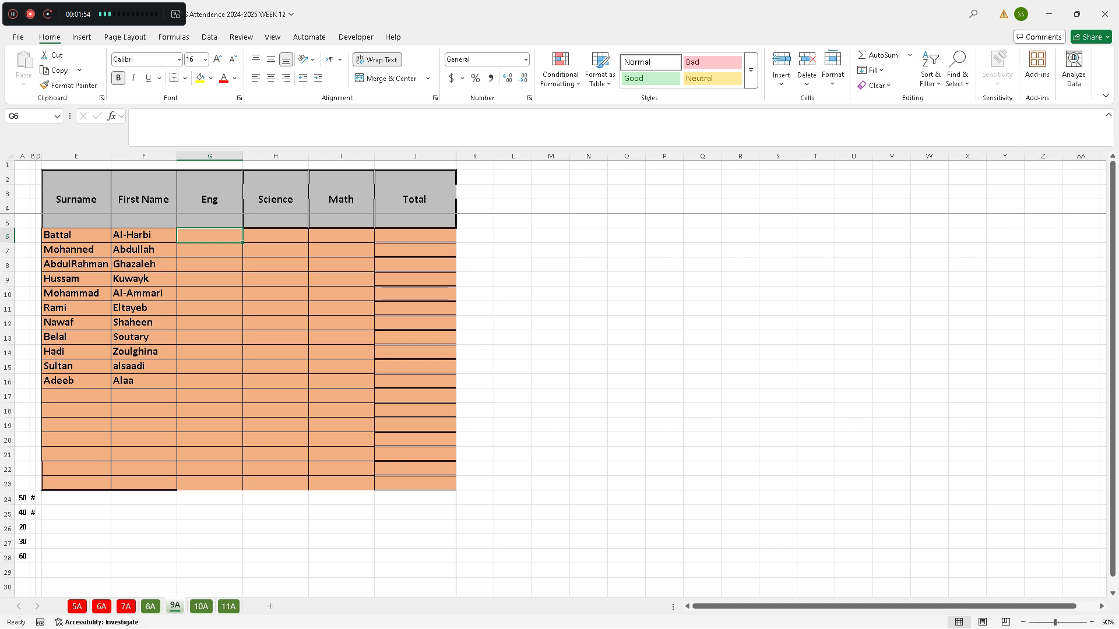
Select the Eng, Science and Math cells G6:I16 and enter =RANDBETWEEN(30,99) in G6
{"action": "left_click_drag", "start_coordinate": [210, 235], "coordinate": [341, 381]}
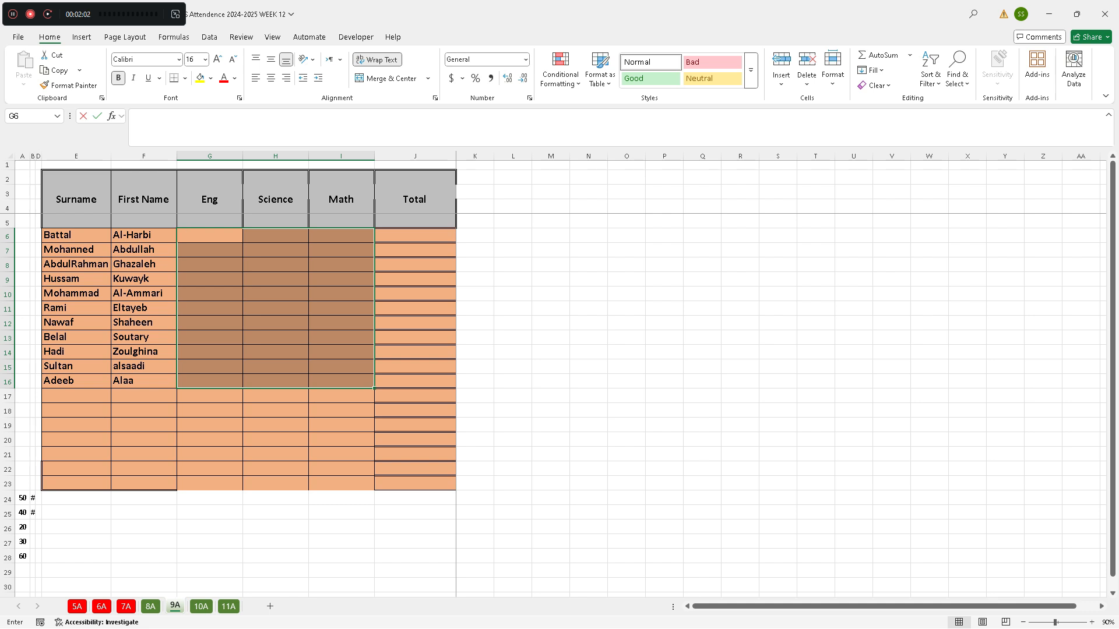
{"action": "type", "text": "=randbet"}
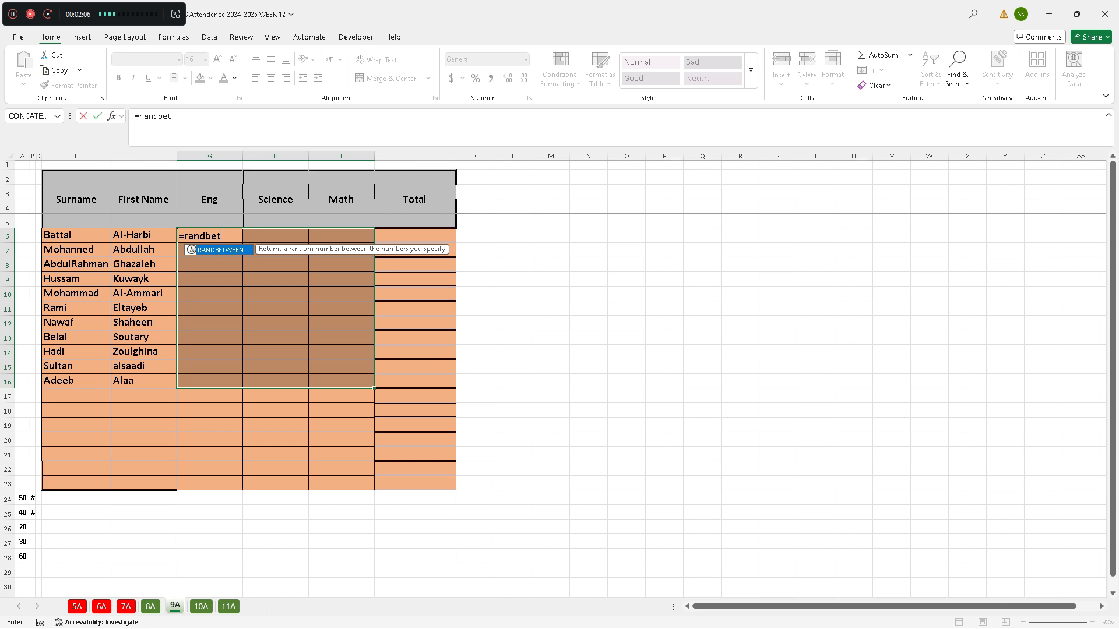
{"action": "key", "text": "Tab"}
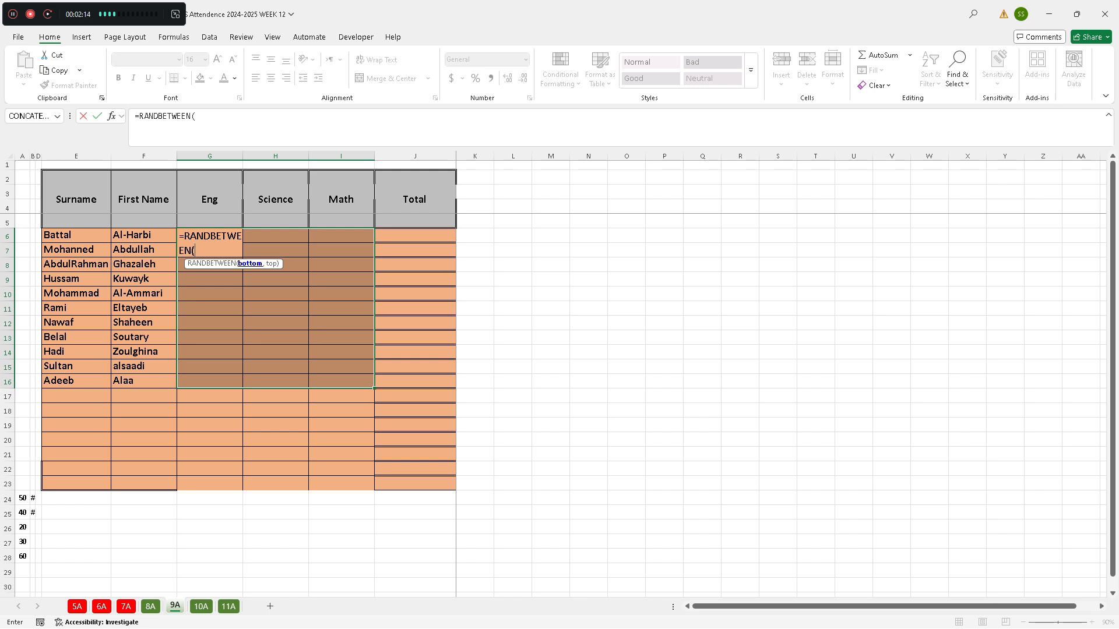
{"action": "type", "text": "30,"}
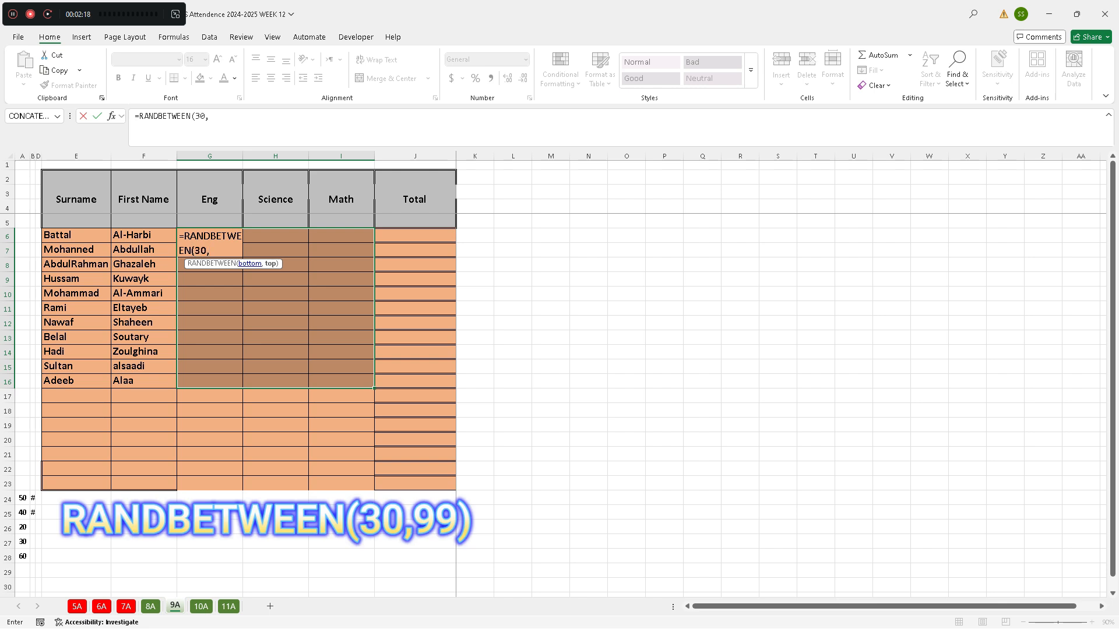
{"action": "type", "text": "99"}
{"action": "key", "text": "Return"}
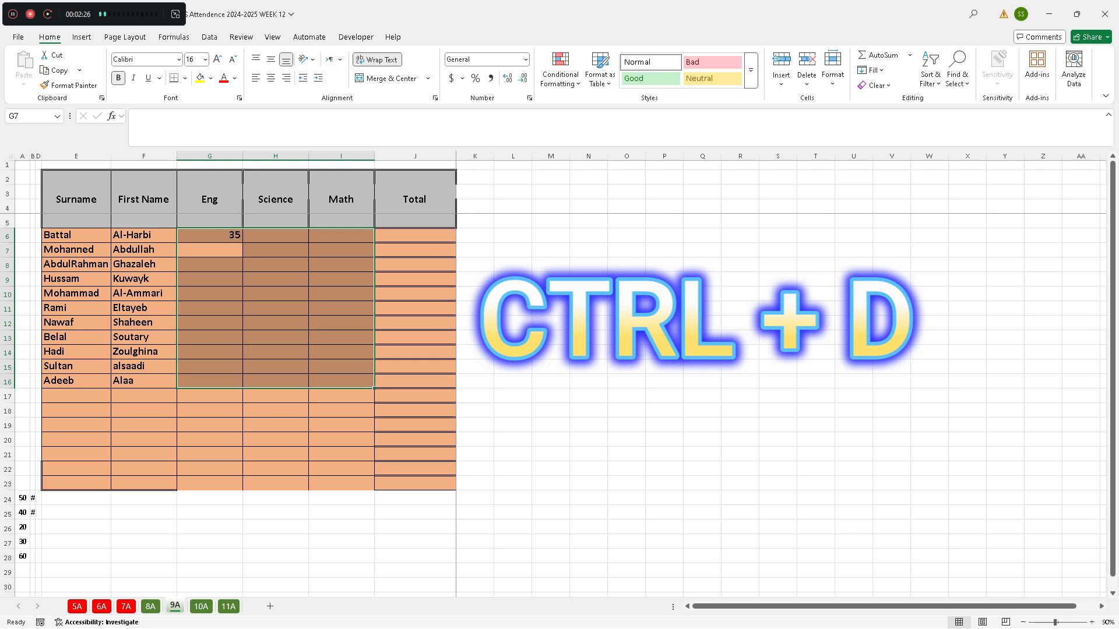
Fill the random-number formula down and across the whole range G6:I16 and copy that range
{"action": "key", "text": "ctrl+d"}
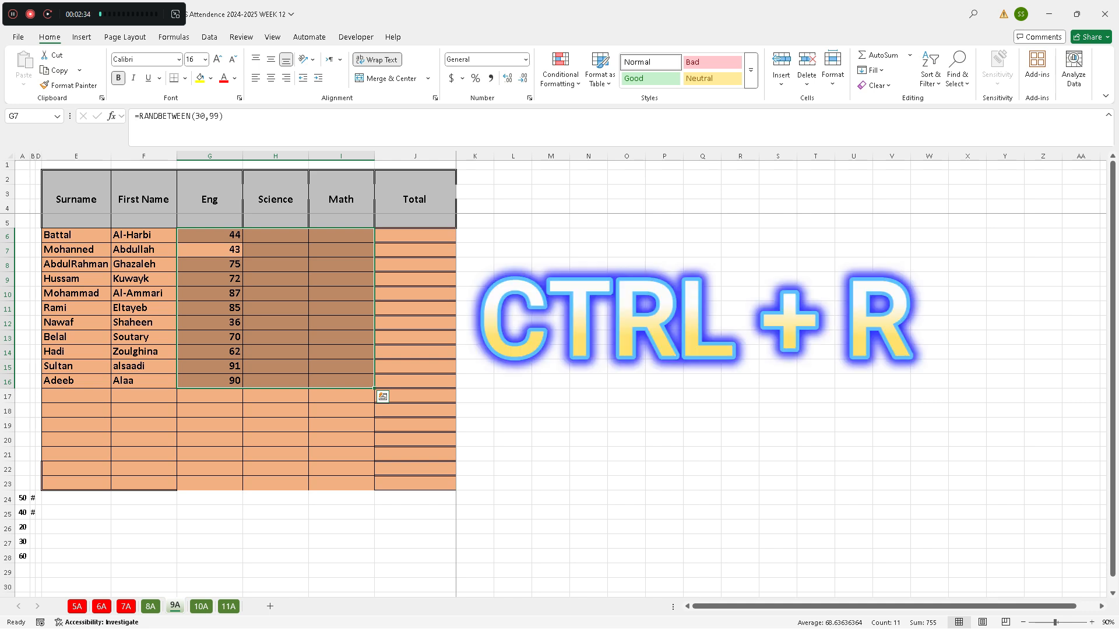
{"action": "key", "text": "ctrl+r"}
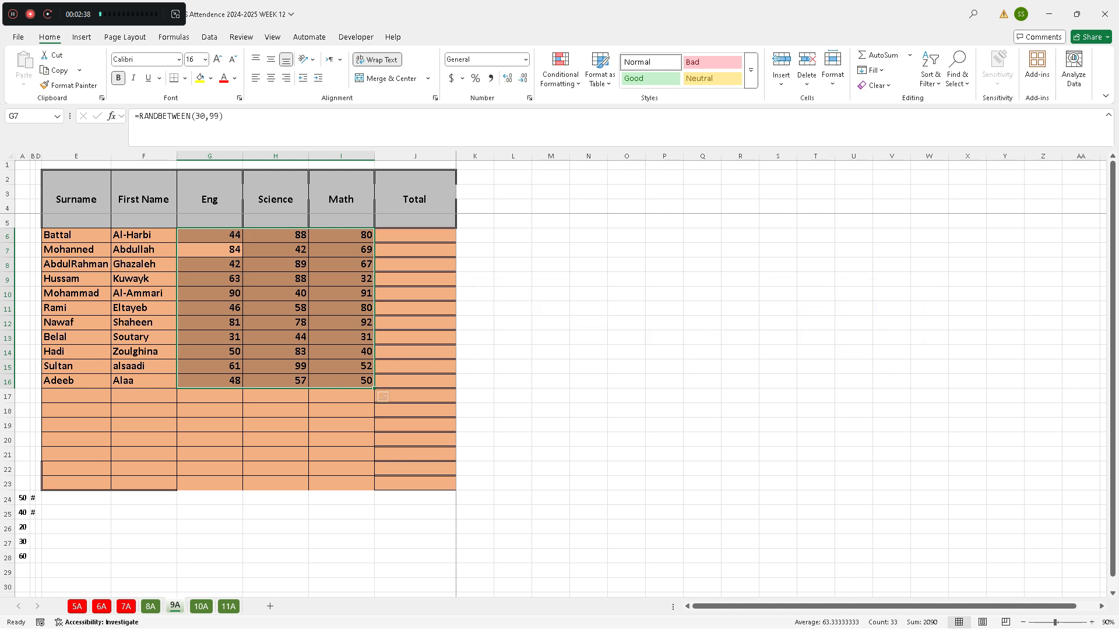
{"action": "key", "text": "ctrl+c"}
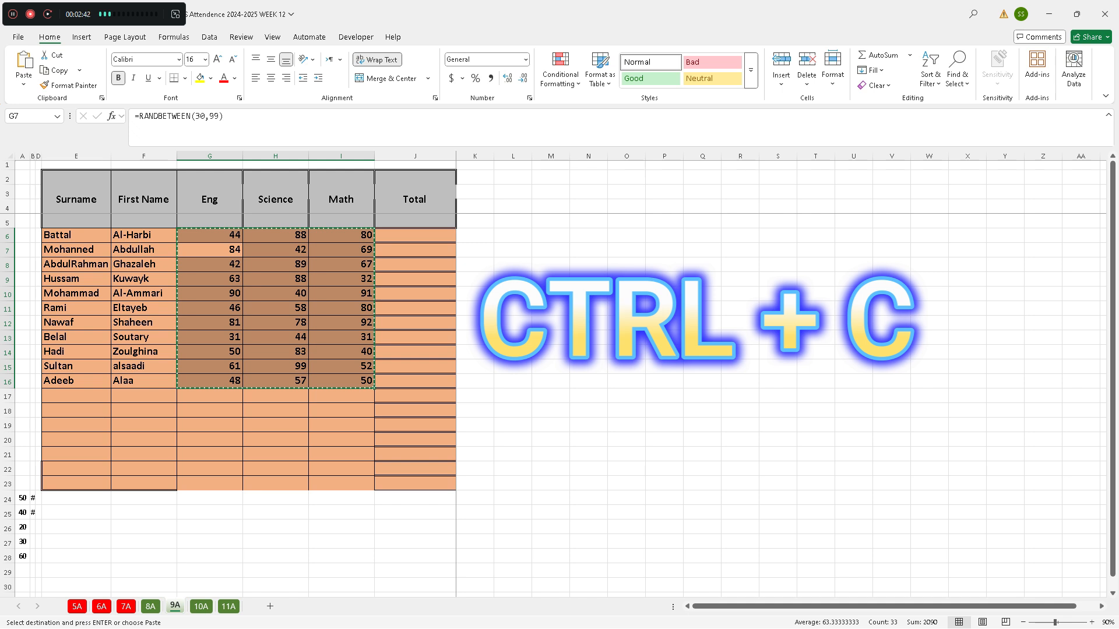
Sum G6:I6 in the Total cell J6 with AutoSum and paste the formula into J7:J16
{"action": "left_click", "coordinate": [415, 236]}
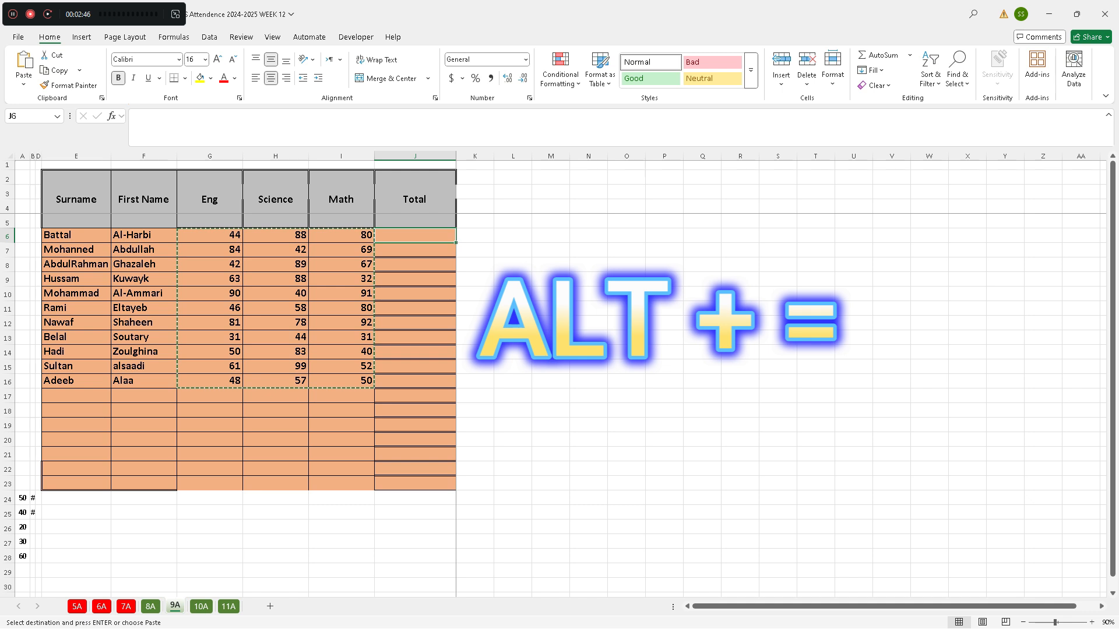
{"action": "key", "text": "alt+equal"}
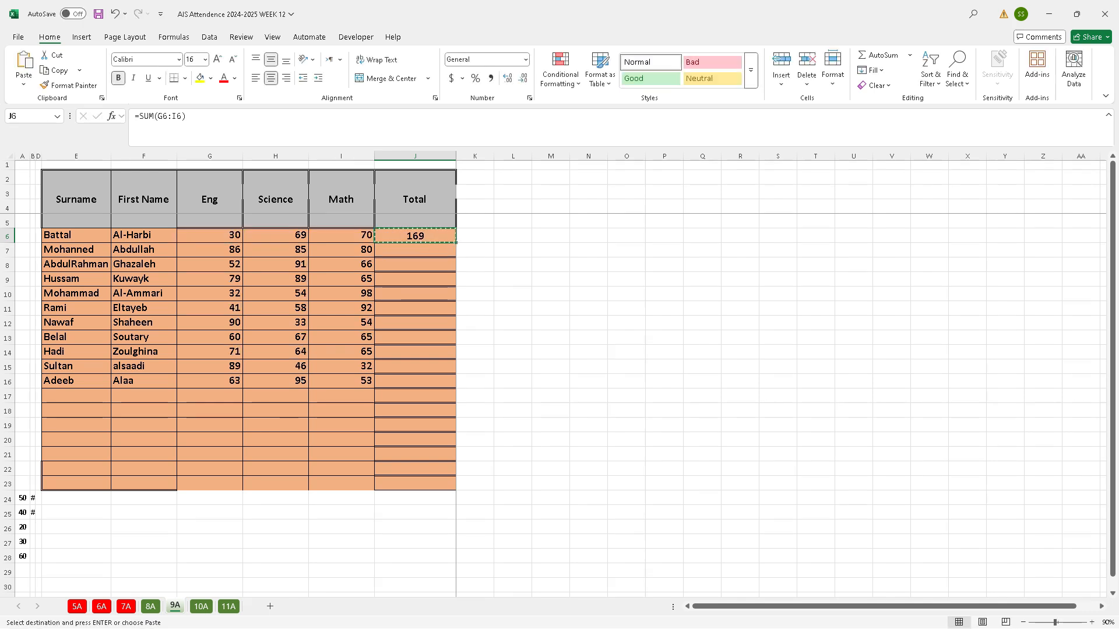
{"action": "left_click_drag", "start_coordinate": [415, 250], "coordinate": [415, 382]}
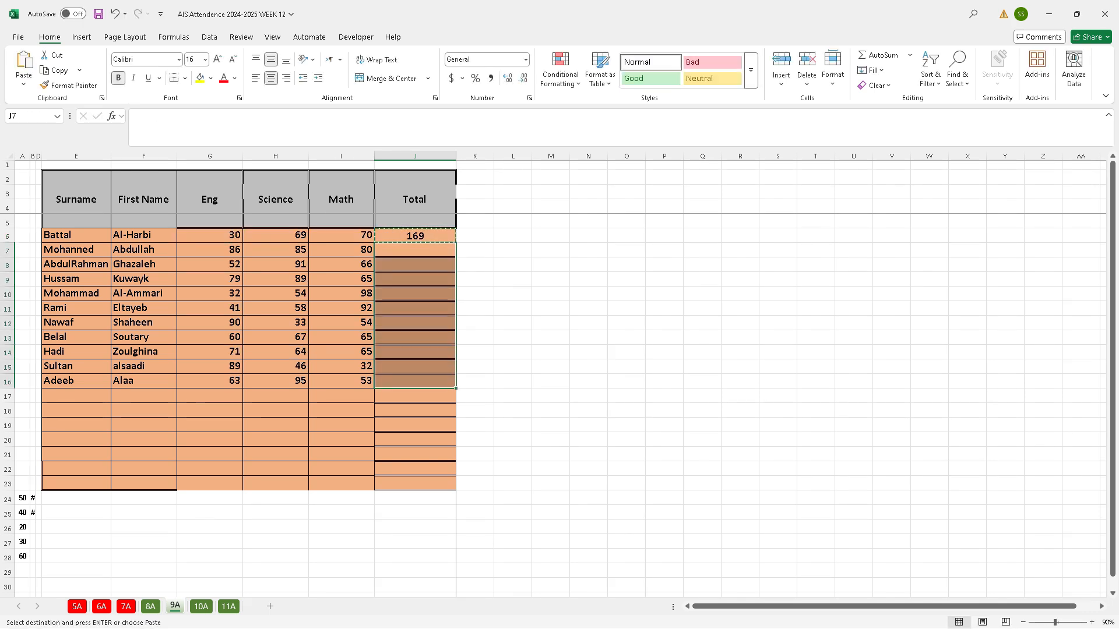
{"action": "key", "text": "ctrl+v"}
{"action": "left_click", "coordinate": [474, 309]}
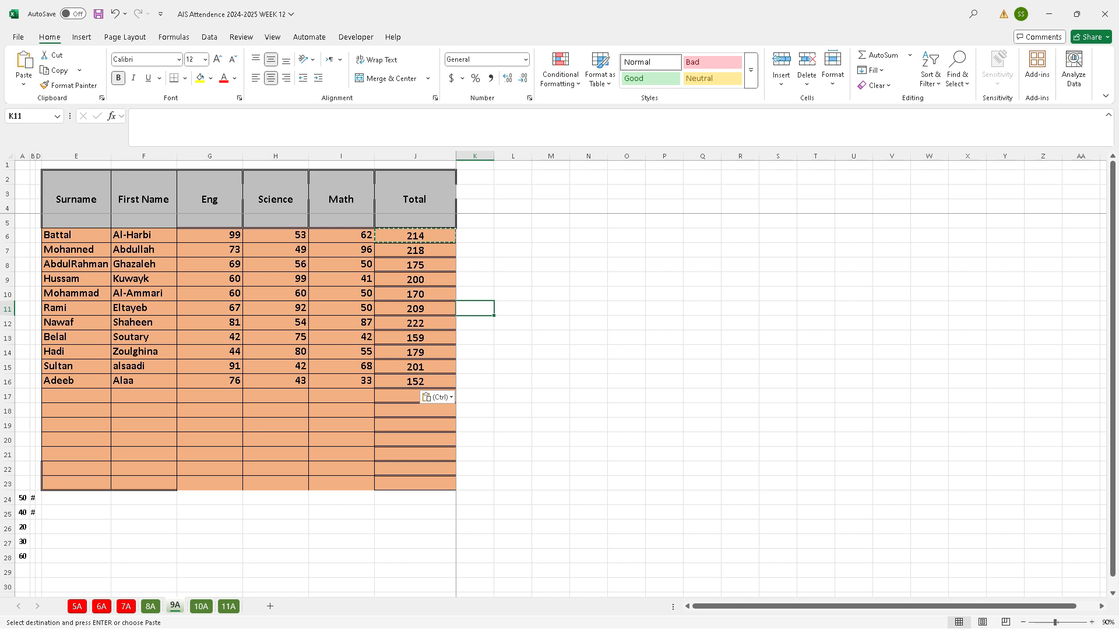
{"action": "key", "text": "Escape"}
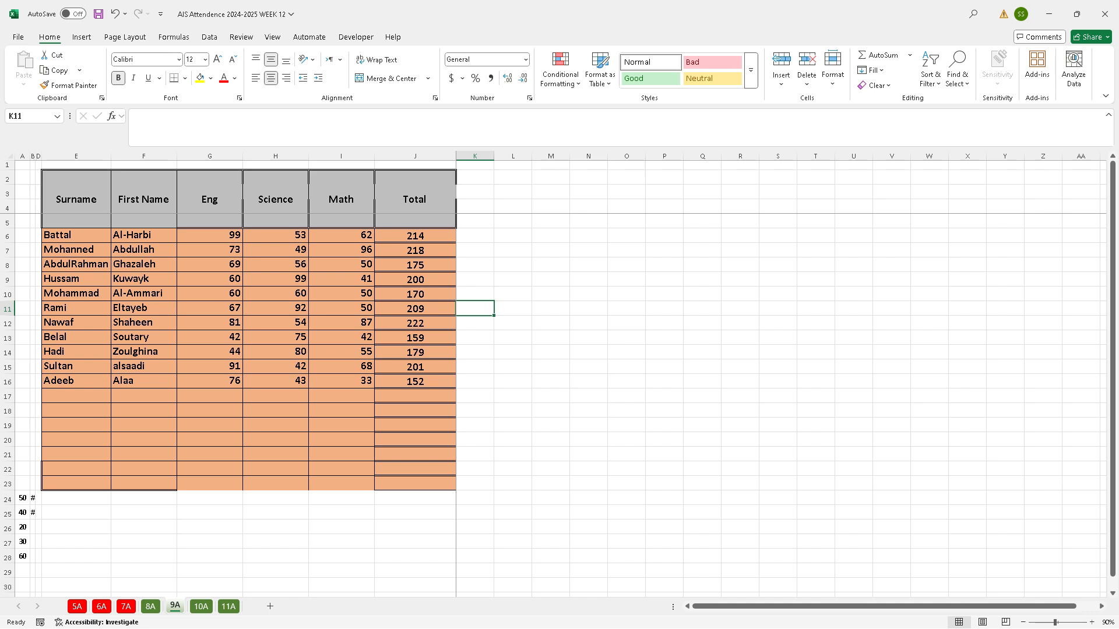
{"action": "key", "text": "alt+Tab"}
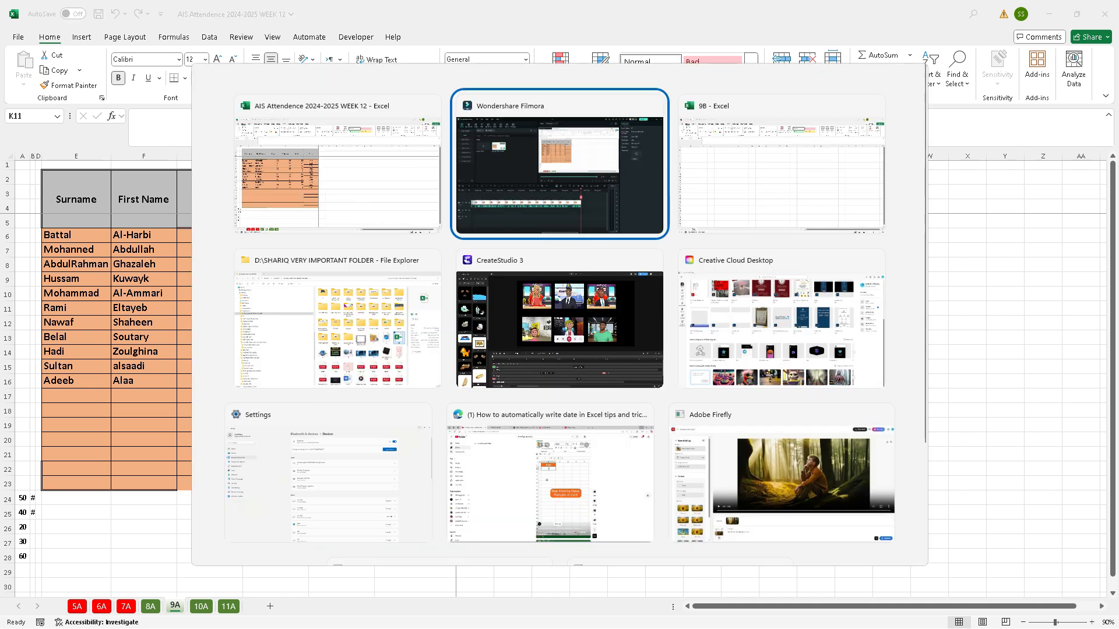
{"action": "left_click", "coordinate": [181, 72]}
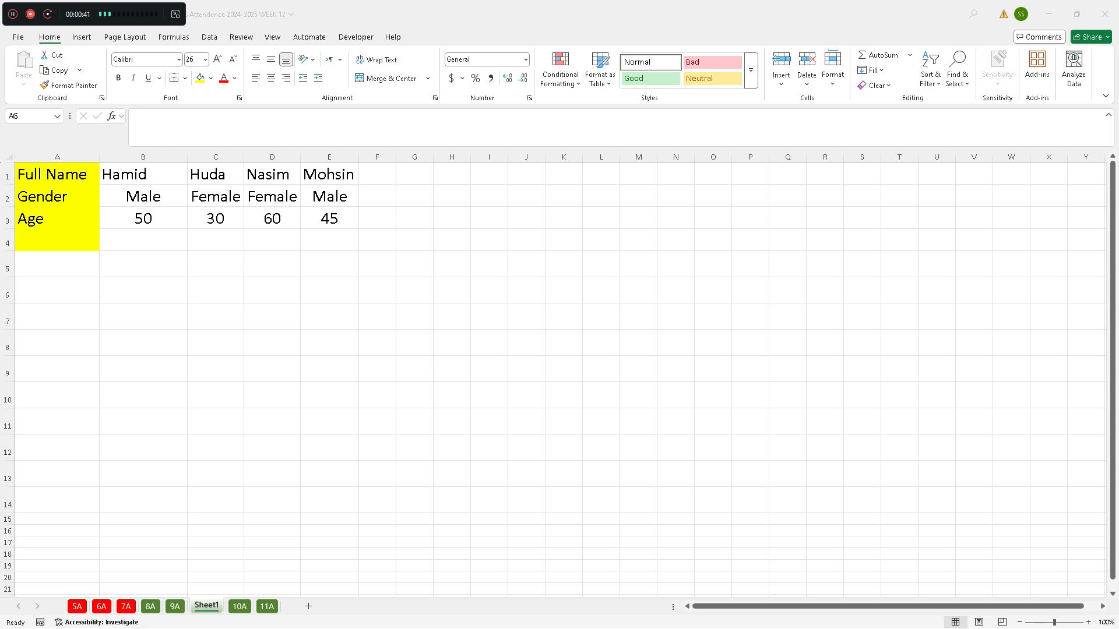
Enter =TRANSPOSE(B1:E3) in A6 of Sheet1 to turn the name, gender and age rows into columns
{"action": "left_click", "coordinate": [57, 290]}
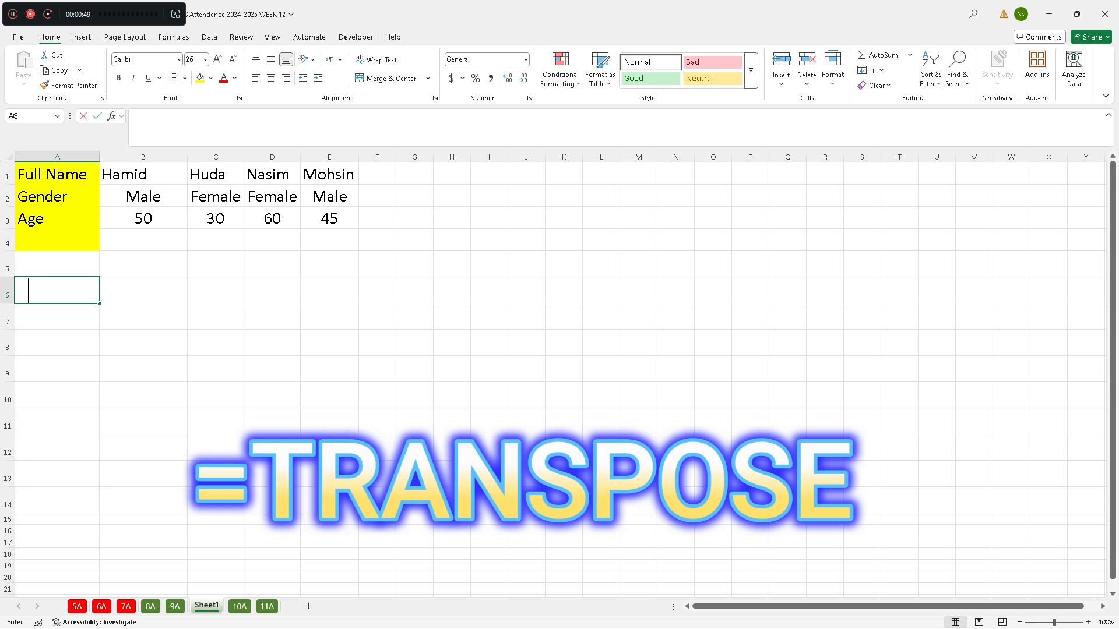
{"action": "type", "text": "=trans"}
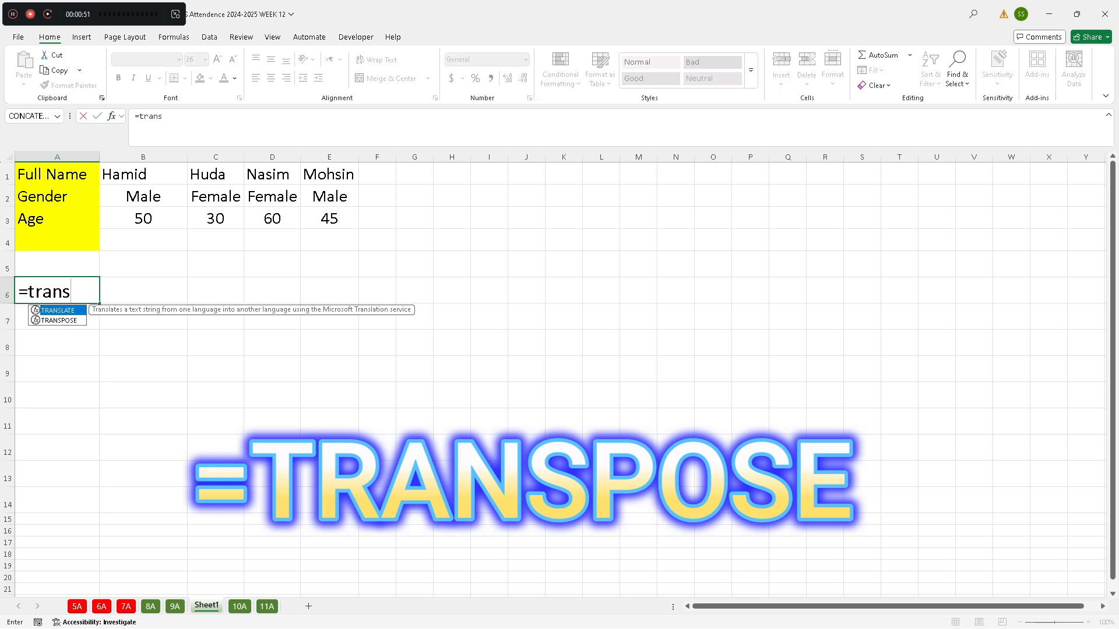
{"action": "key", "text": "Down"}
{"action": "key", "text": "Tab"}
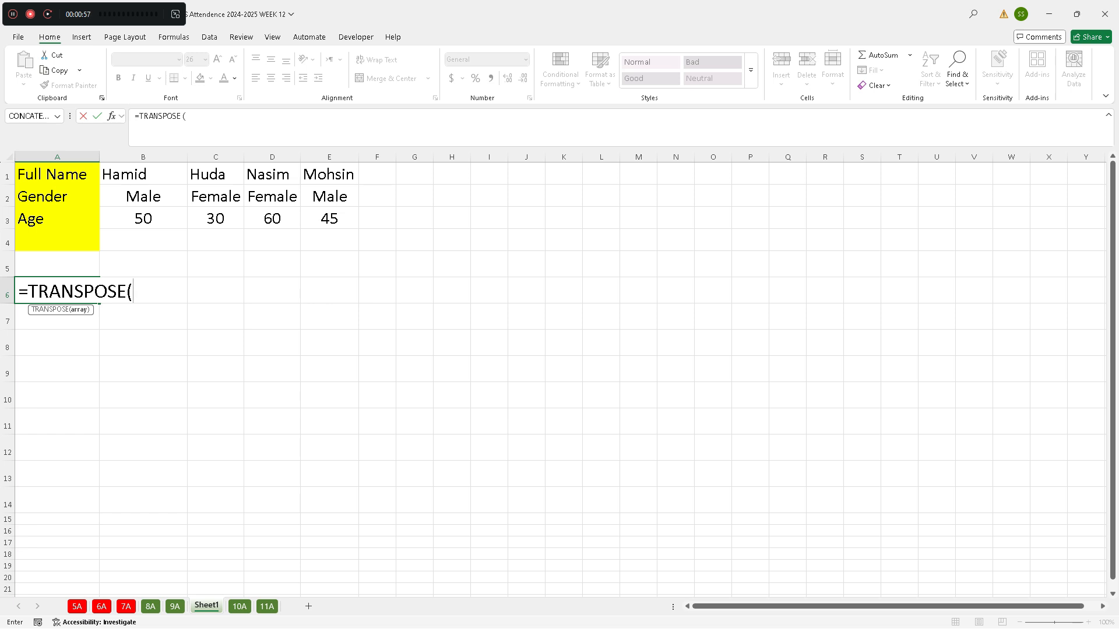
{"action": "left_click", "coordinate": [143, 174]}
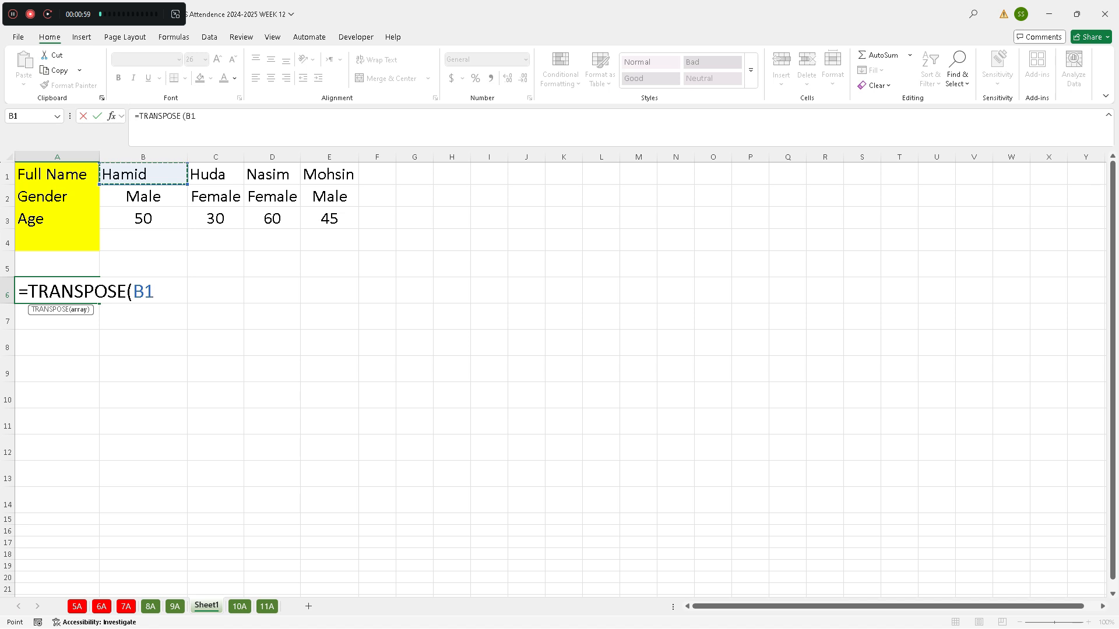
{"action": "key", "text": "ctrl+shift+Right"}
{"action": "key", "text": "ctrl+shift+Down"}
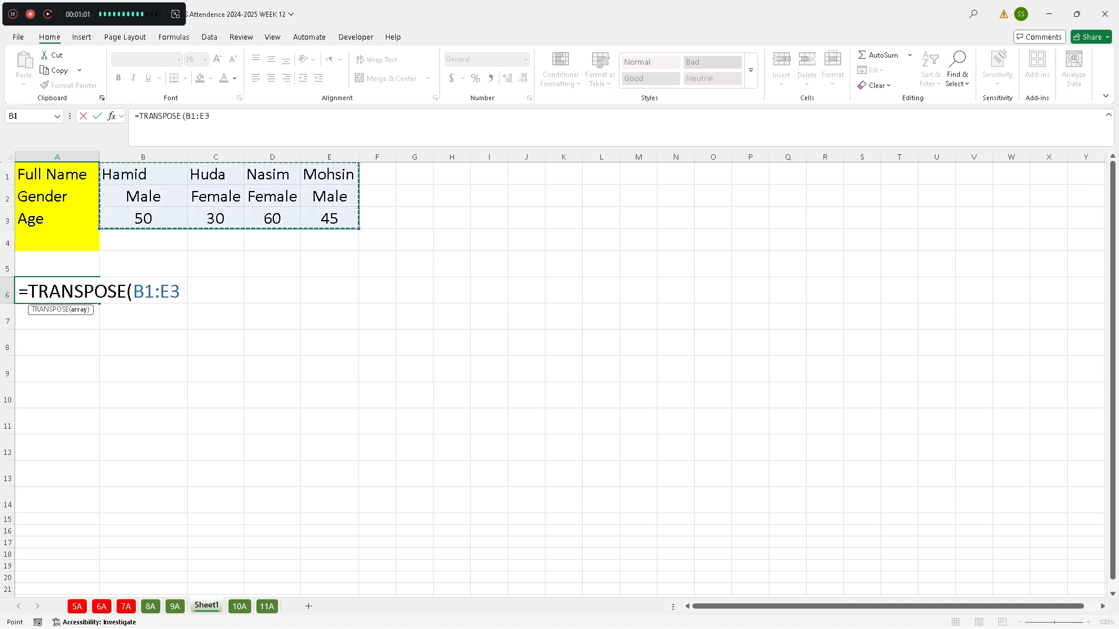
{"action": "key", "text": "Return"}
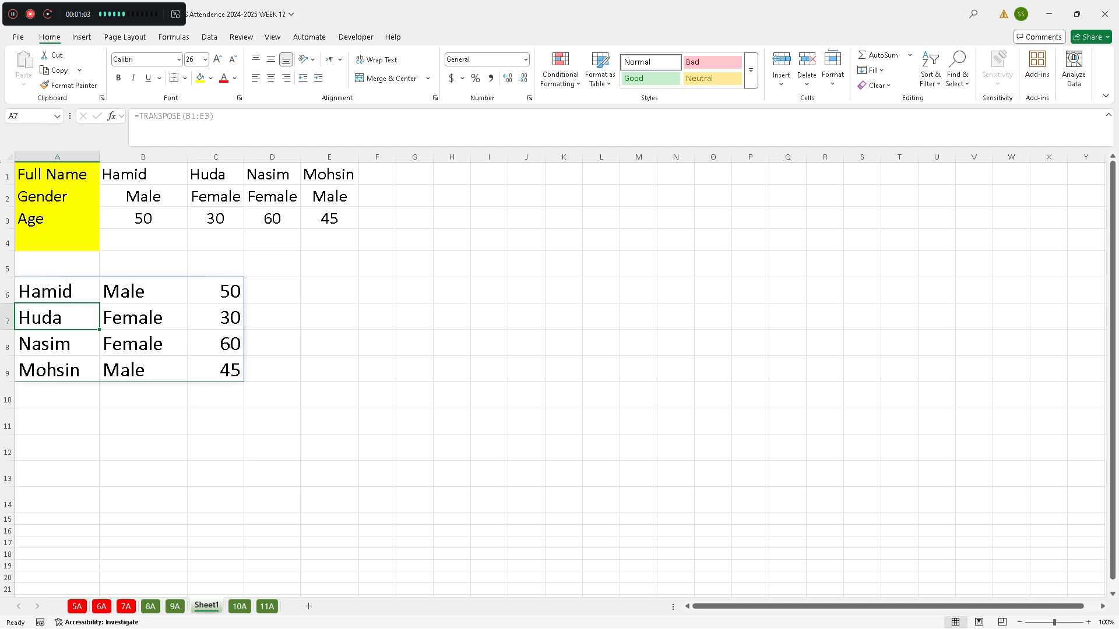